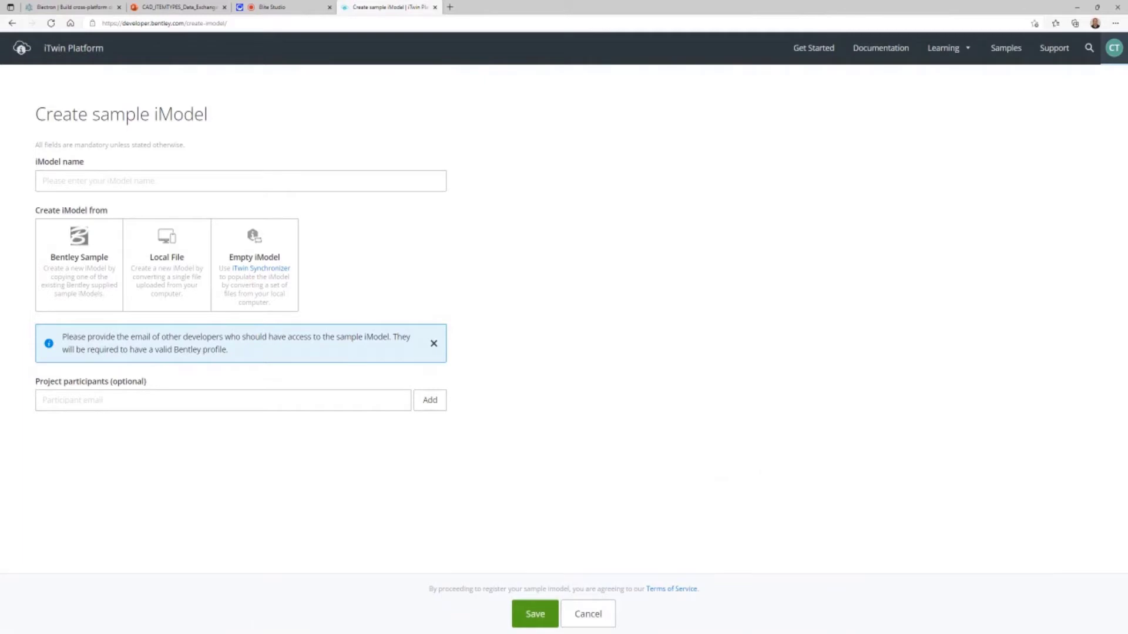
# Name the new sample iModel "Test 6" and set it to be created from a local file.
pyautogui.click(58, 183)
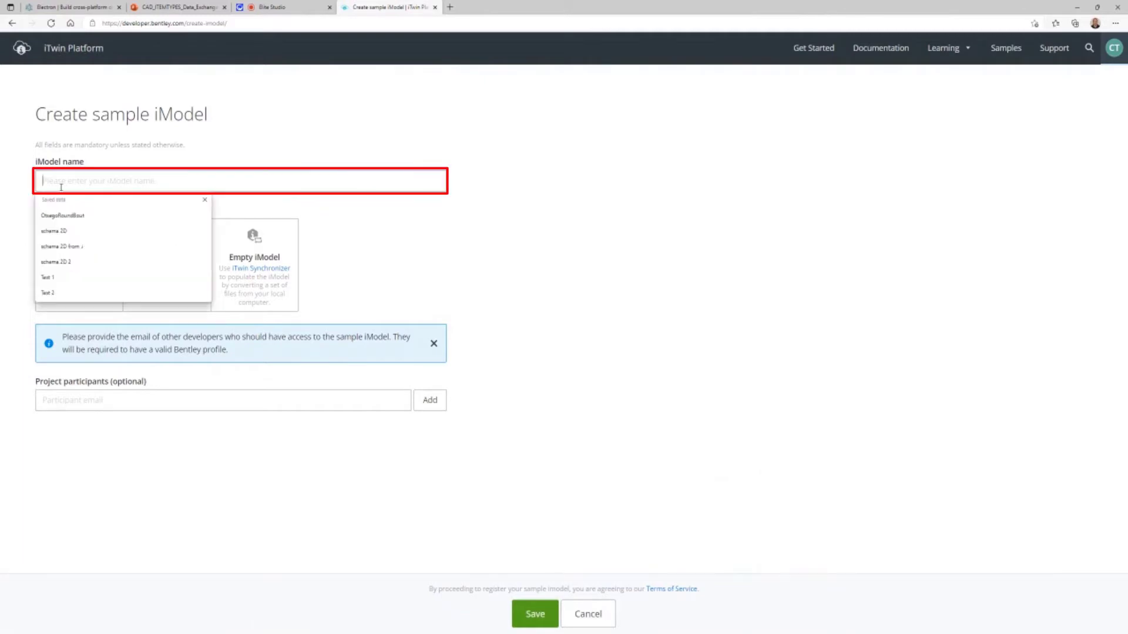
pyautogui.write('Test')
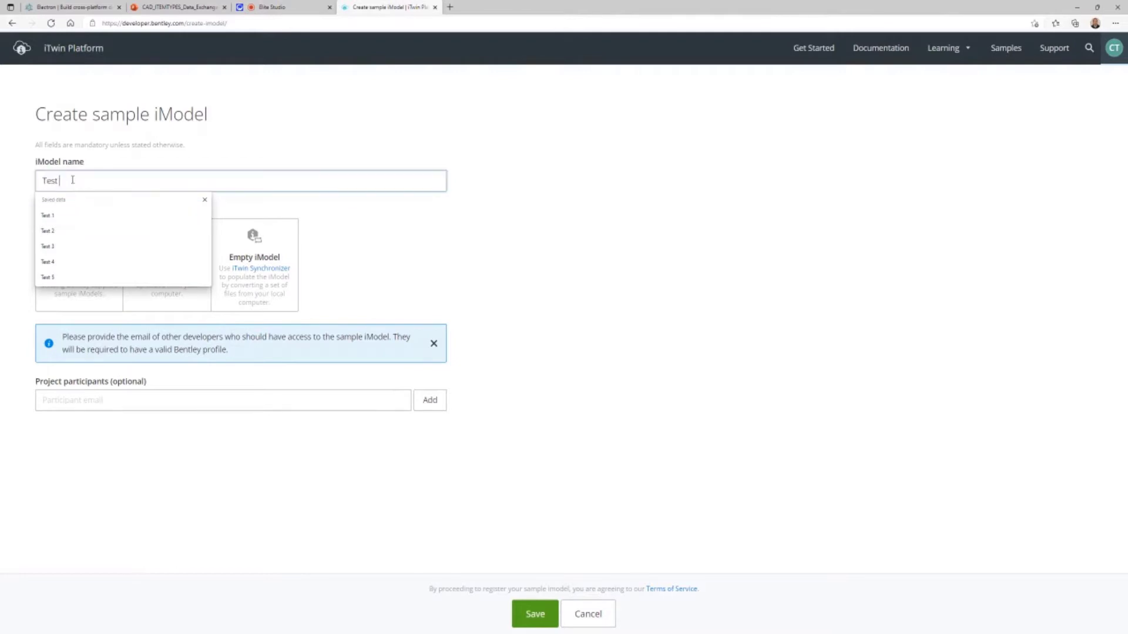
pyautogui.write(' 6')
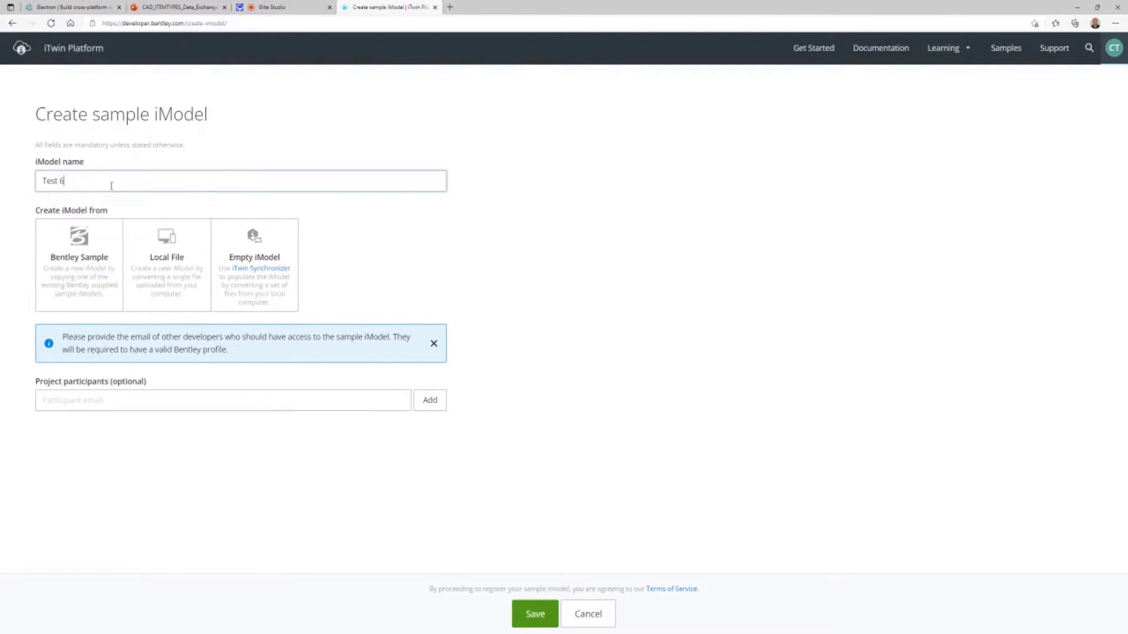
pyautogui.click(166, 267)
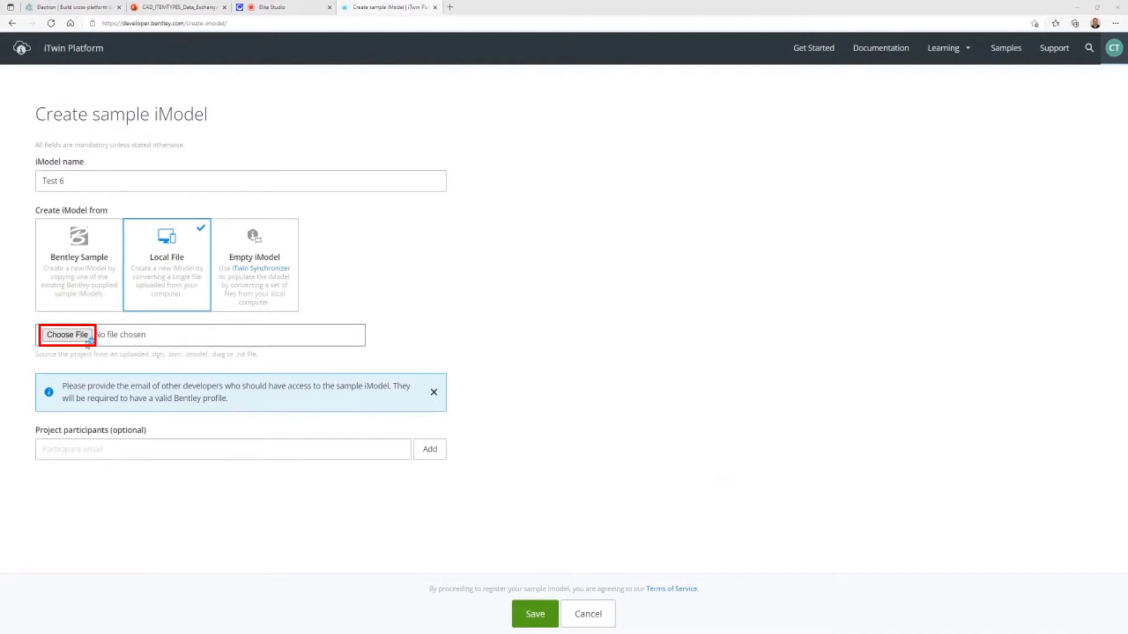
# Choose OtsegoRoundBout_NDEX_5B.i.bim from the BIM folder as the source file and save the new iModel.
pyautogui.click(130, 333)
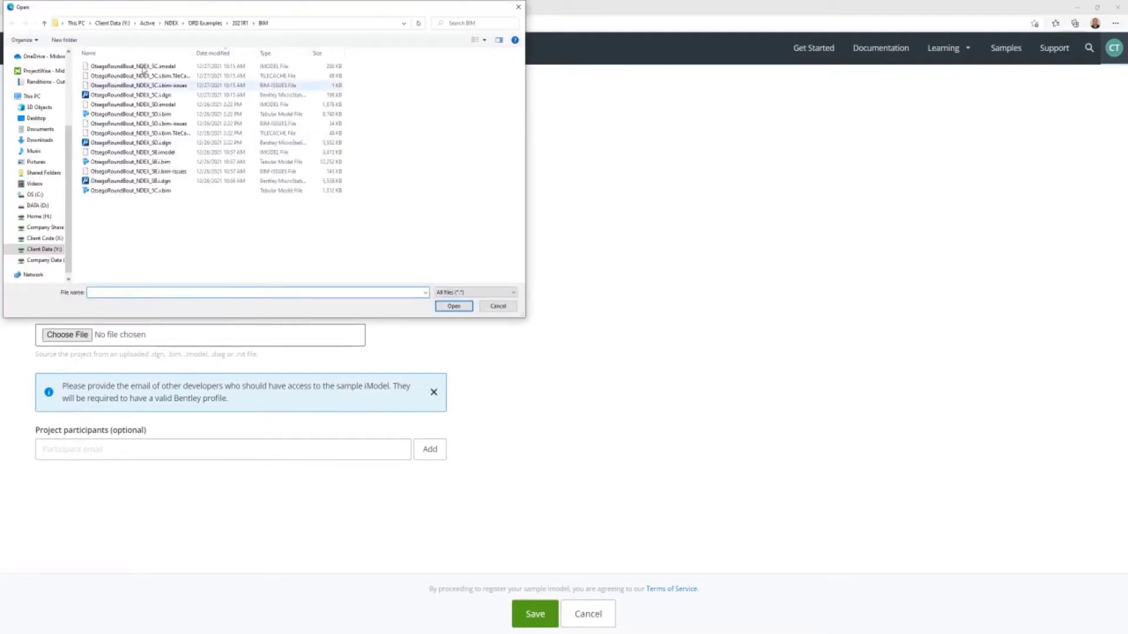
pyautogui.click(153, 162)
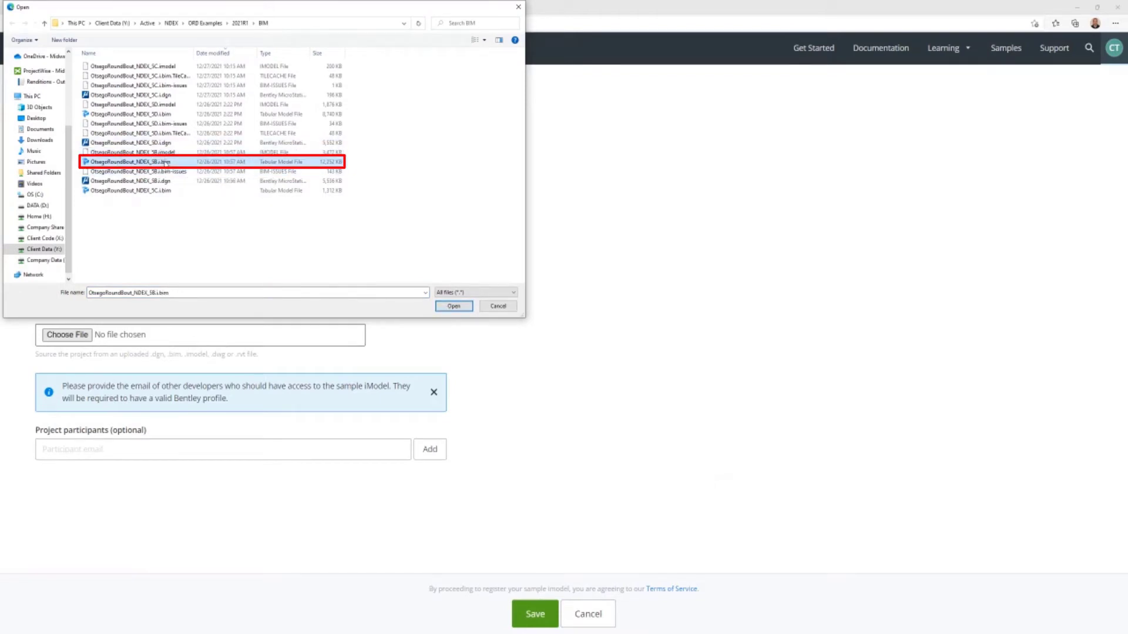
pyautogui.press('Up')
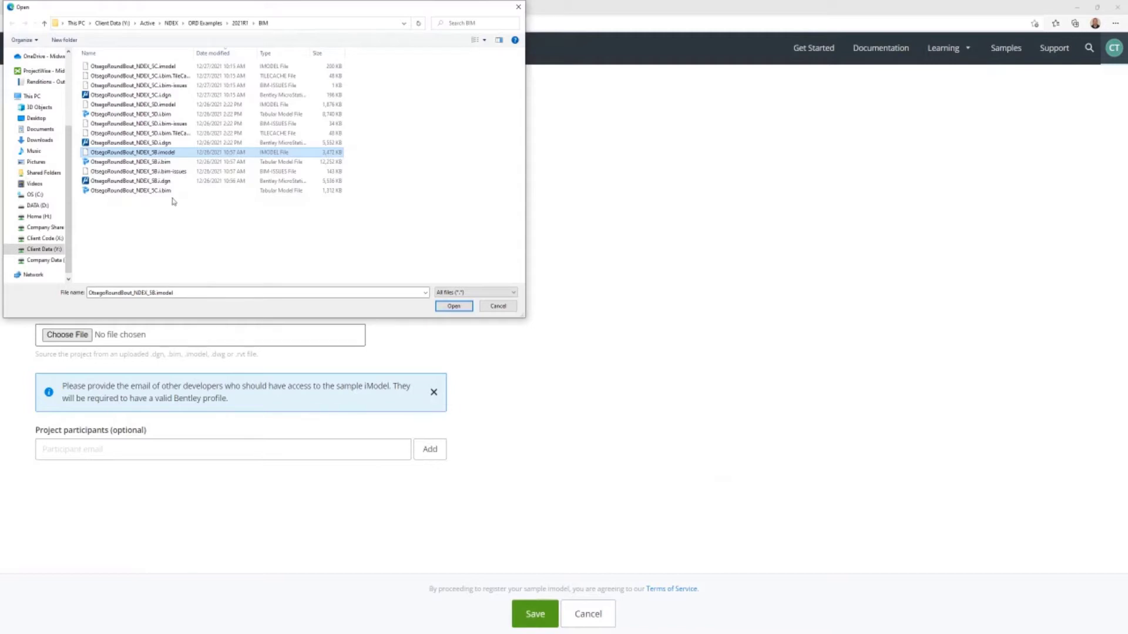
pyautogui.click(156, 164)
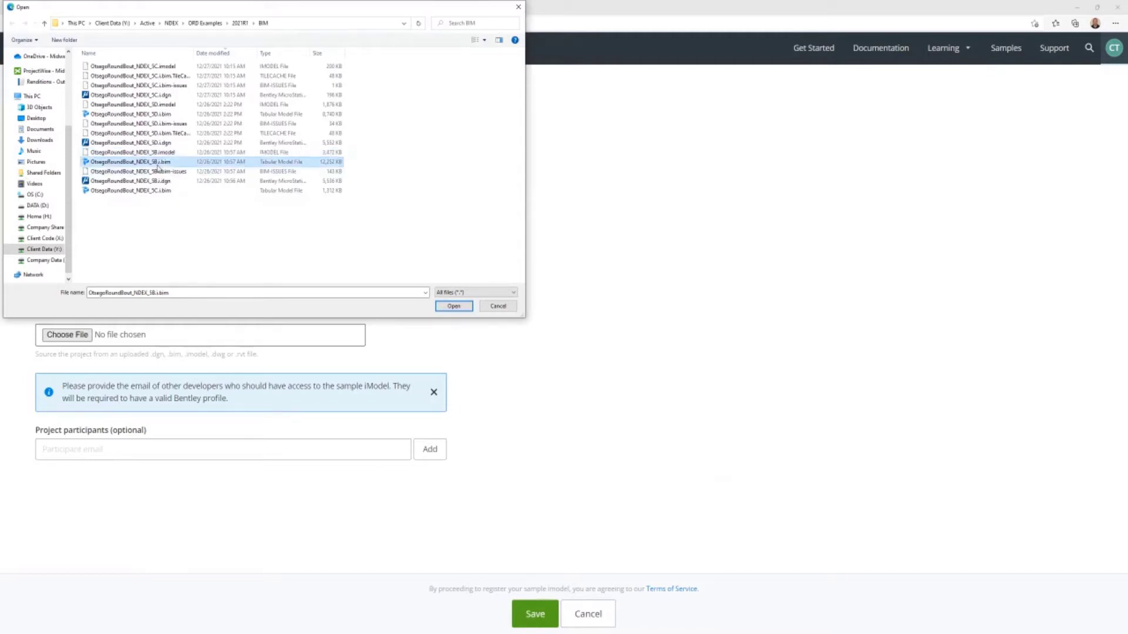
pyautogui.click(453, 307)
pyautogui.click(535, 615)
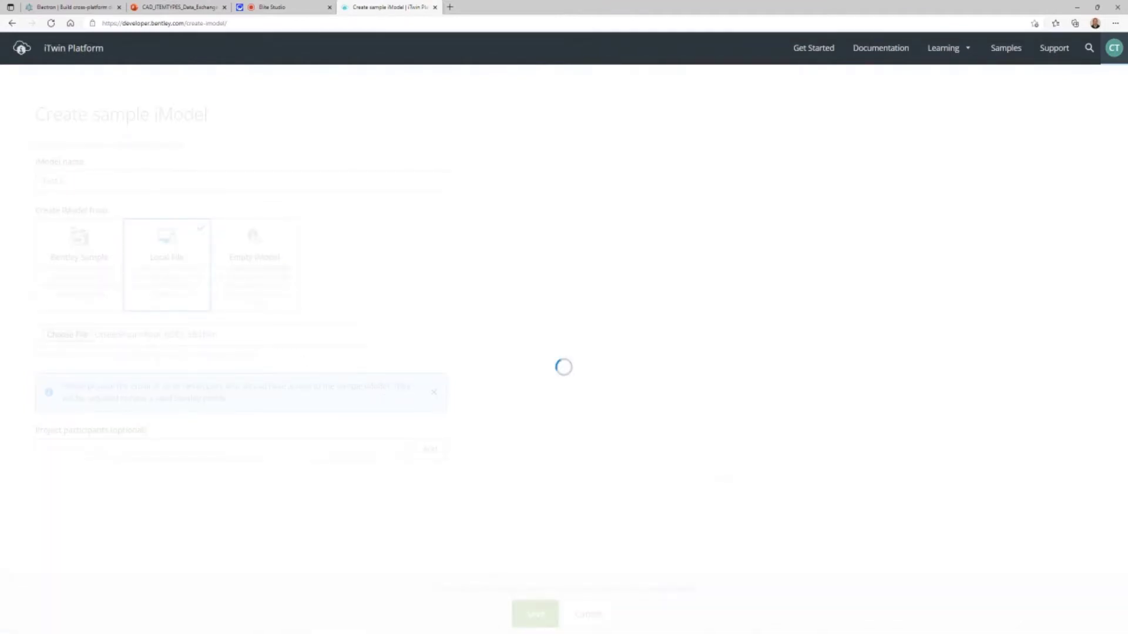
# Open the Test 4 sample iModel in CONNECT and view its baseline version in Design Review.
pyautogui.click(189, 25)
pyautogui.click(188, 24)
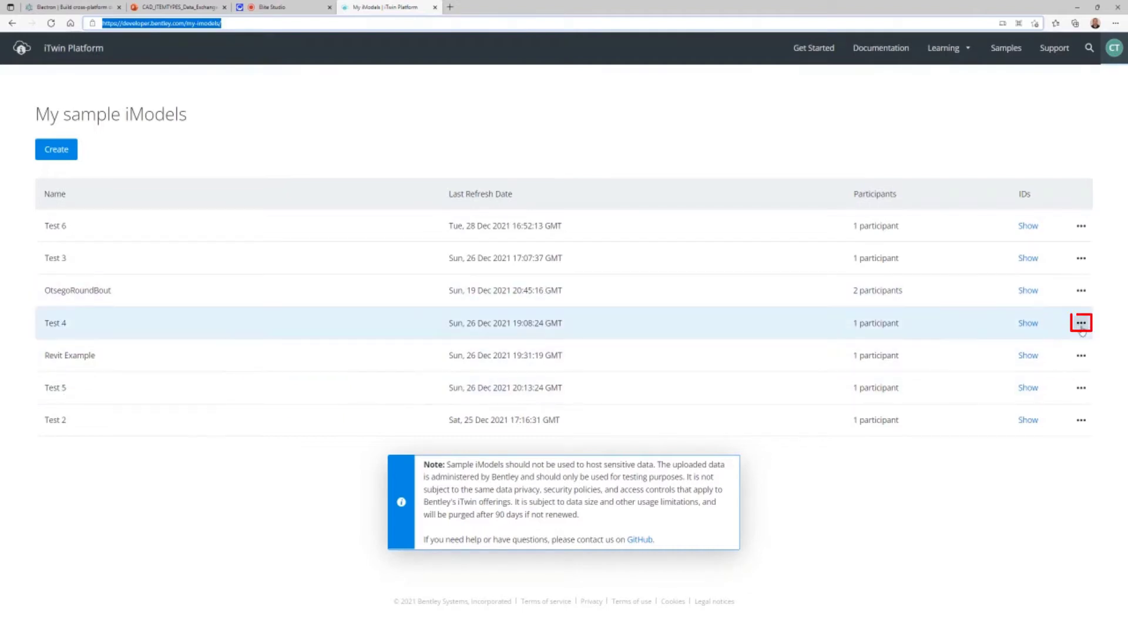
pyautogui.click(1080, 323)
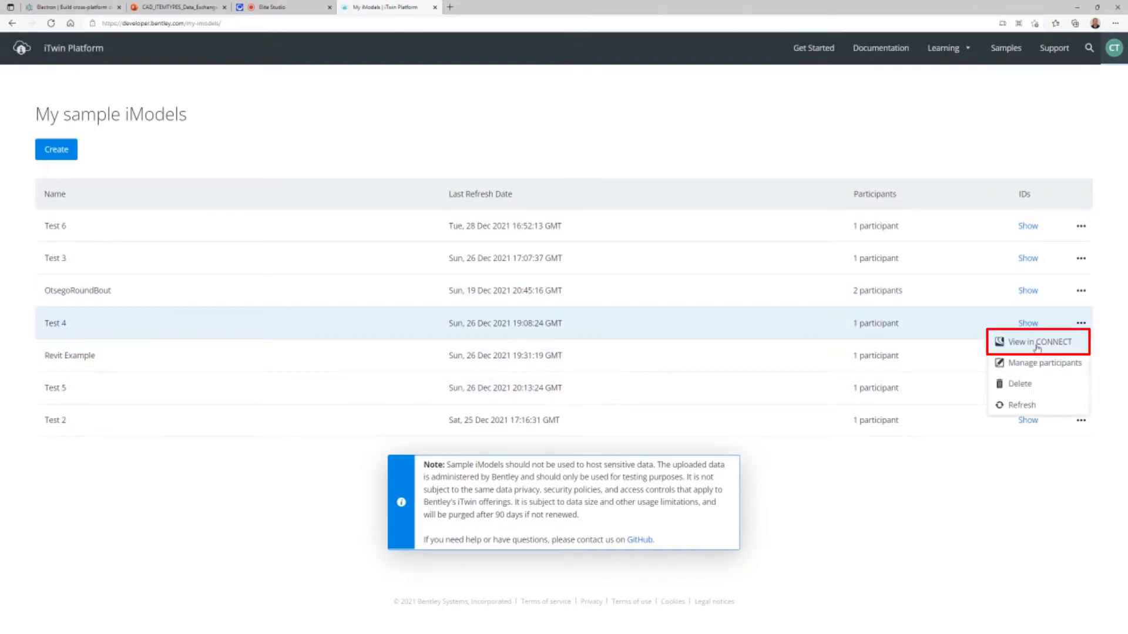
pyautogui.click(1037, 350)
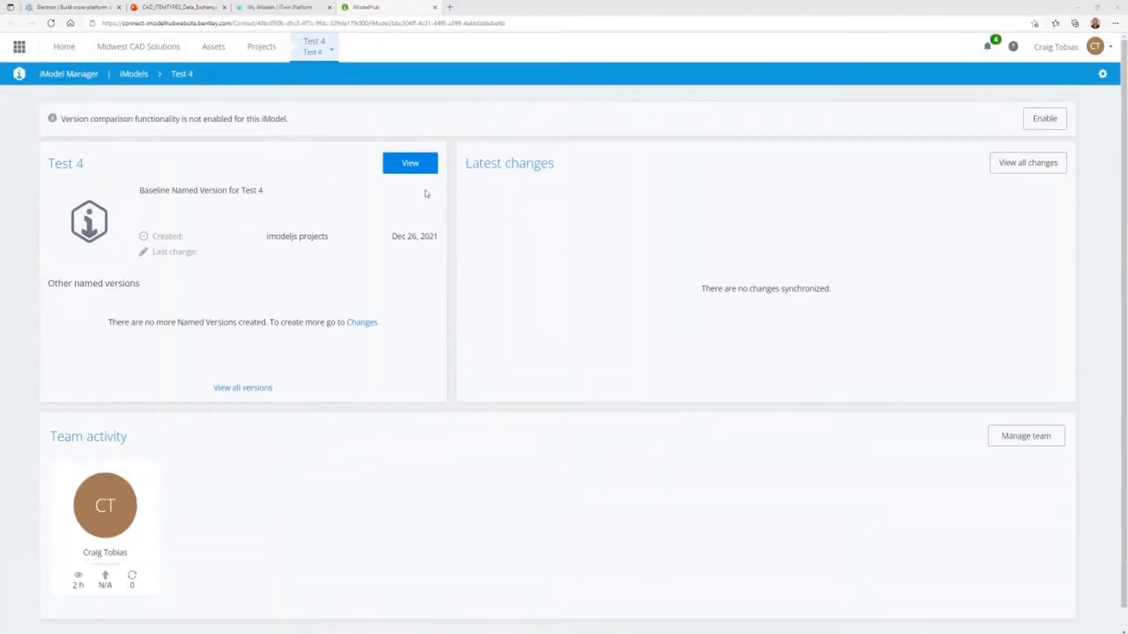
pyautogui.click(409, 165)
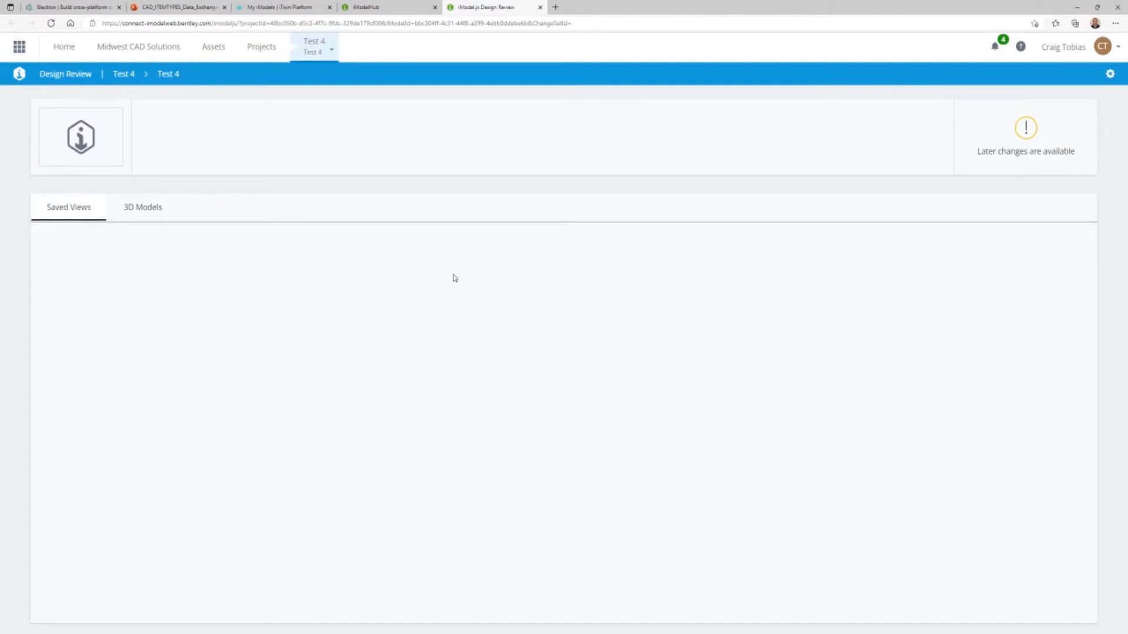
# Select the OtsegoRoundBout_NDEX_5B 3D model under Test 4 and open the iModel.
pyautogui.click(143, 213)
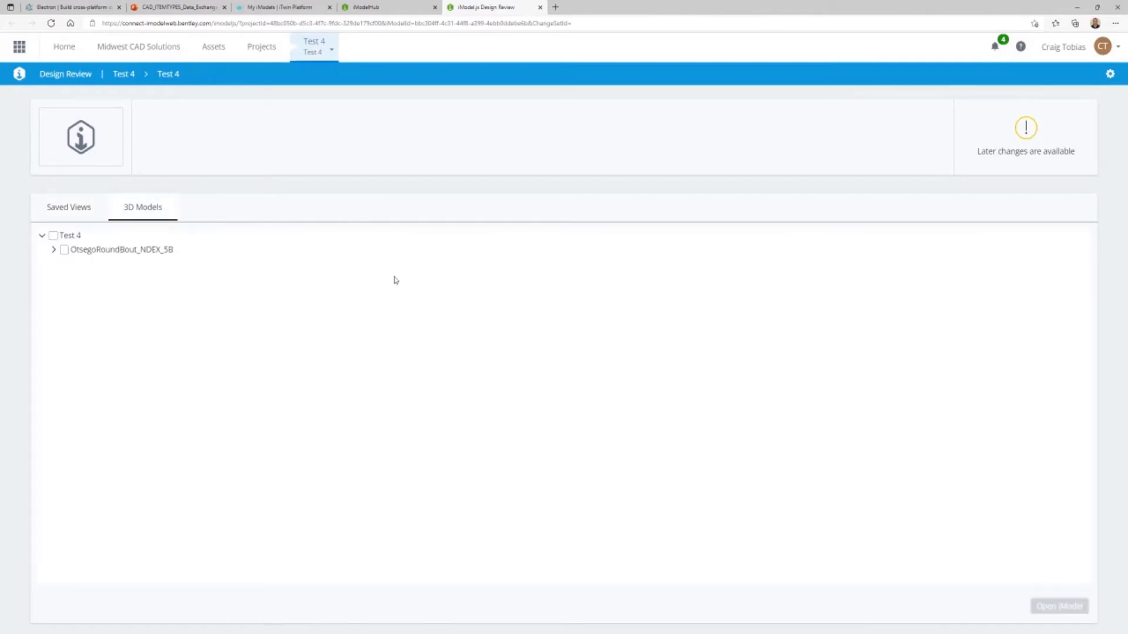
pyautogui.click(64, 250)
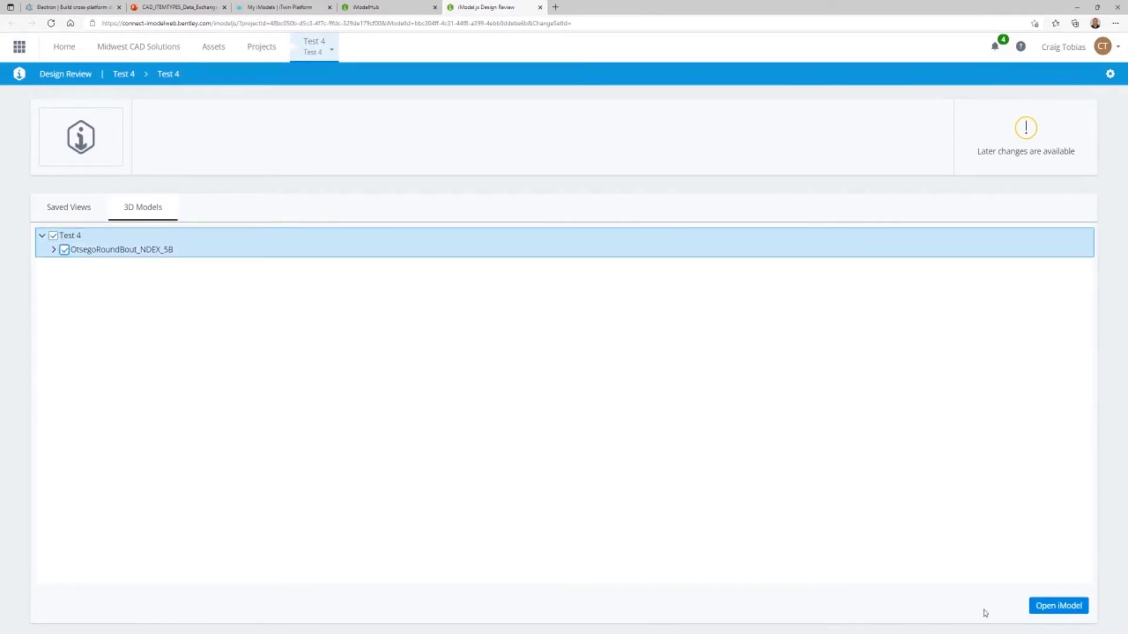
pyautogui.click(1036, 609)
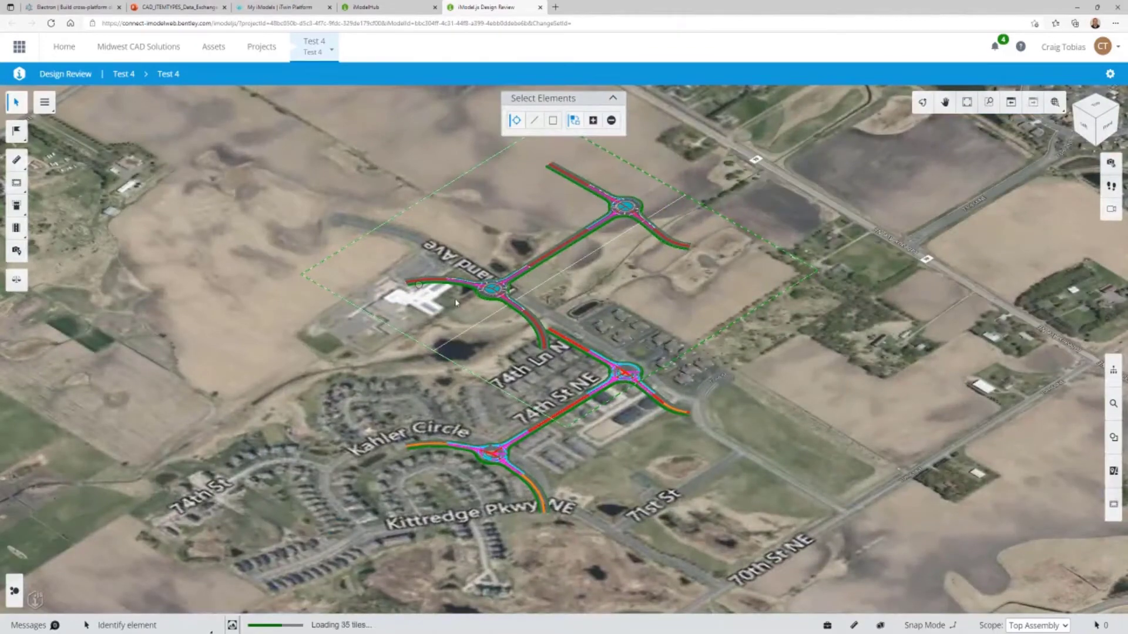
# Select the asphalt pavement surface at the end of the road and inspect its Pay Items - CSV properties.
pyautogui.click(418, 286)
pyautogui.scroll(5, 420, 286)
pyautogui.scroll(10, 424, 285)
pyautogui.click(426, 282)
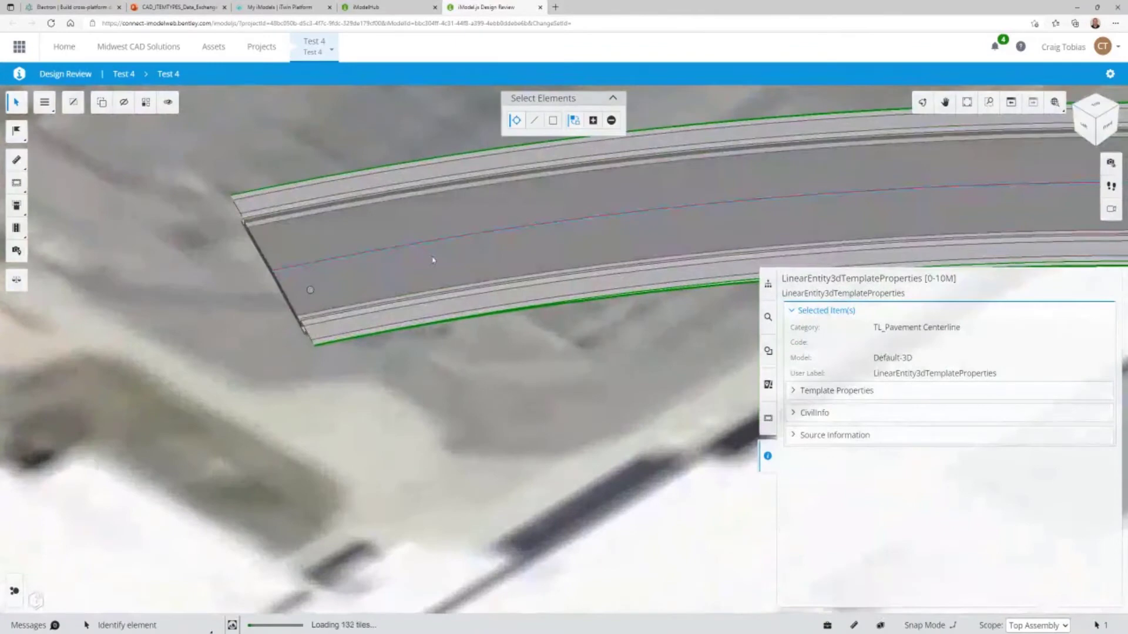
pyautogui.click(443, 243)
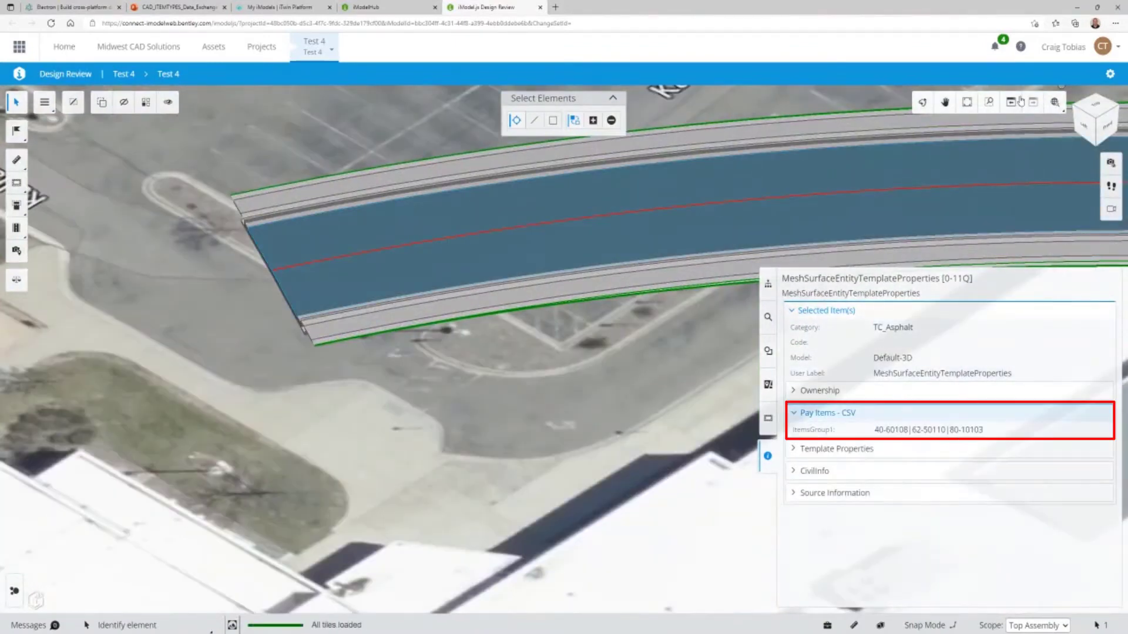
# Switch to the top view and examine the two roundabouts and their road corridors over the aerial map.
pyautogui.keyDown('shift'); pyautogui.moveTo(473, 310); pyautogui.dragTo(377, 323, button='middle'); pyautogui.keyUp('shift')
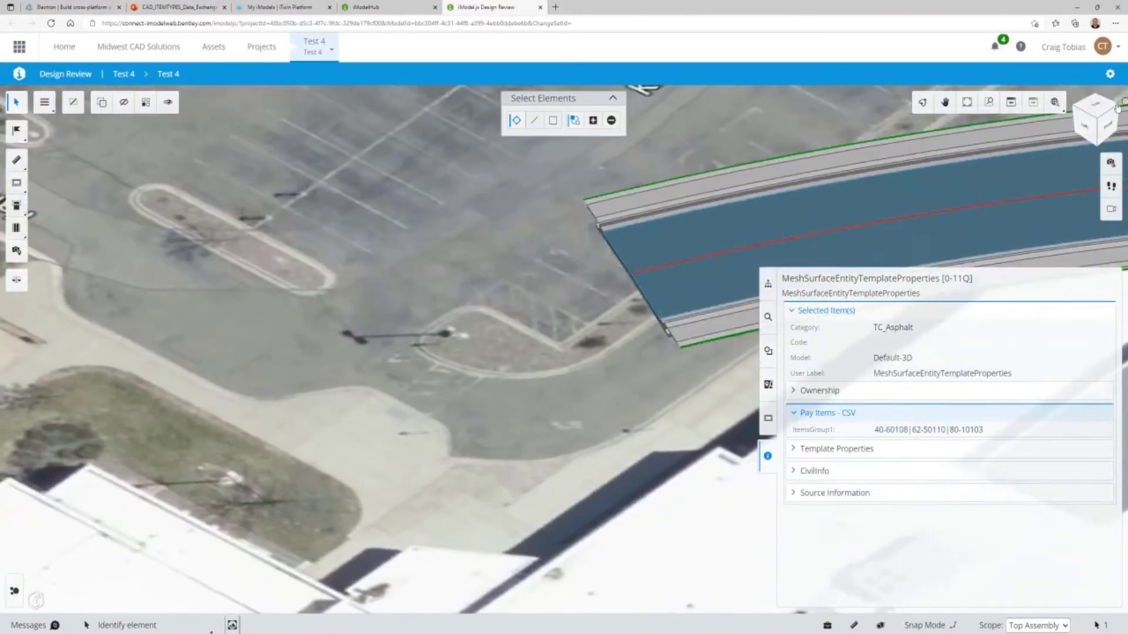
pyautogui.click(1096, 107)
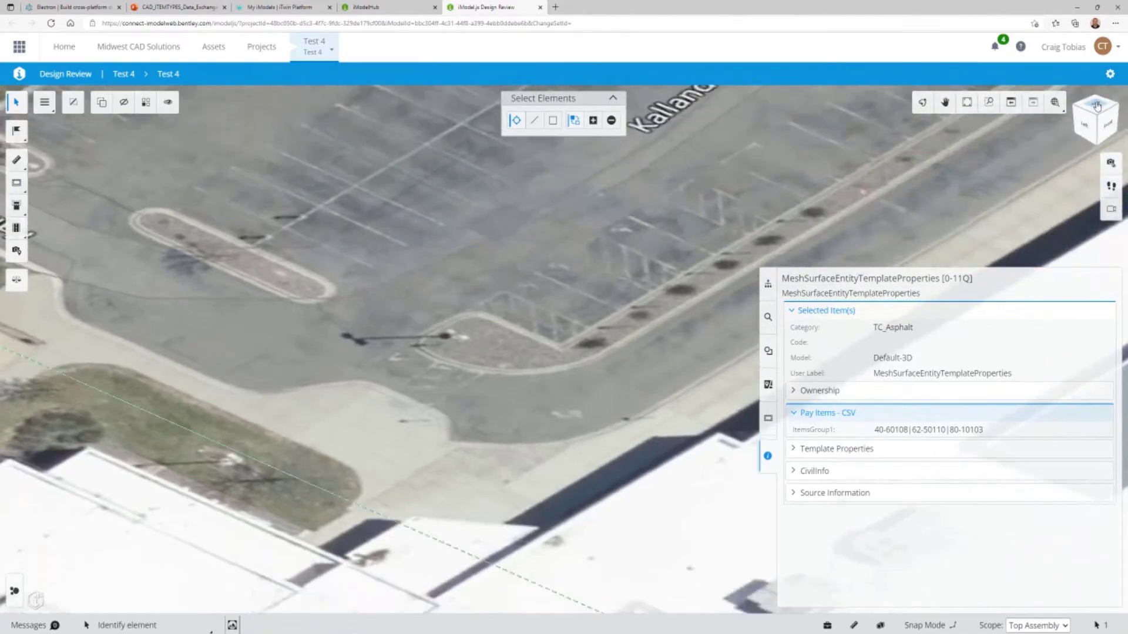
pyautogui.scroll(-6, 521, 355)
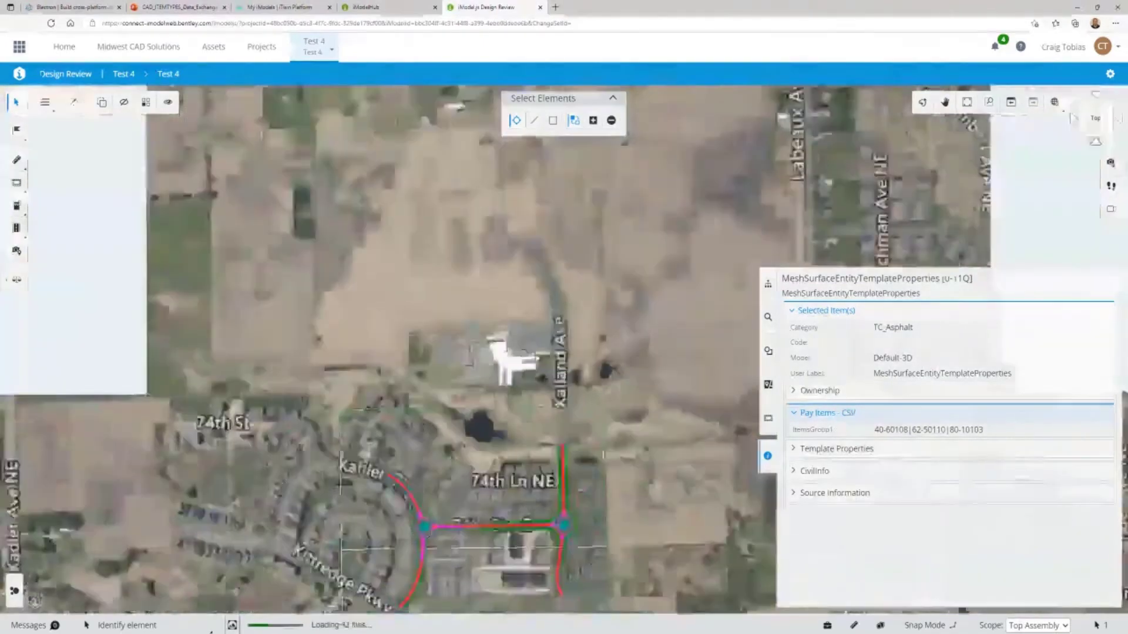
pyautogui.scroll(6, 279, 266)
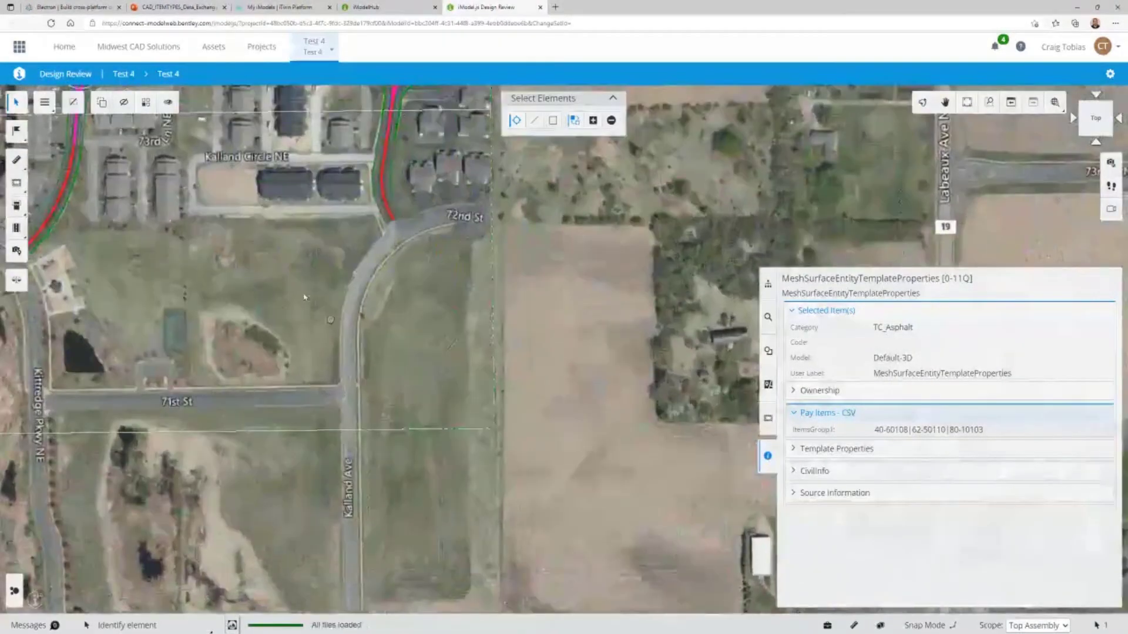
pyautogui.scroll(-3, 279, 266)
pyautogui.scroll(-3, 157, 152)
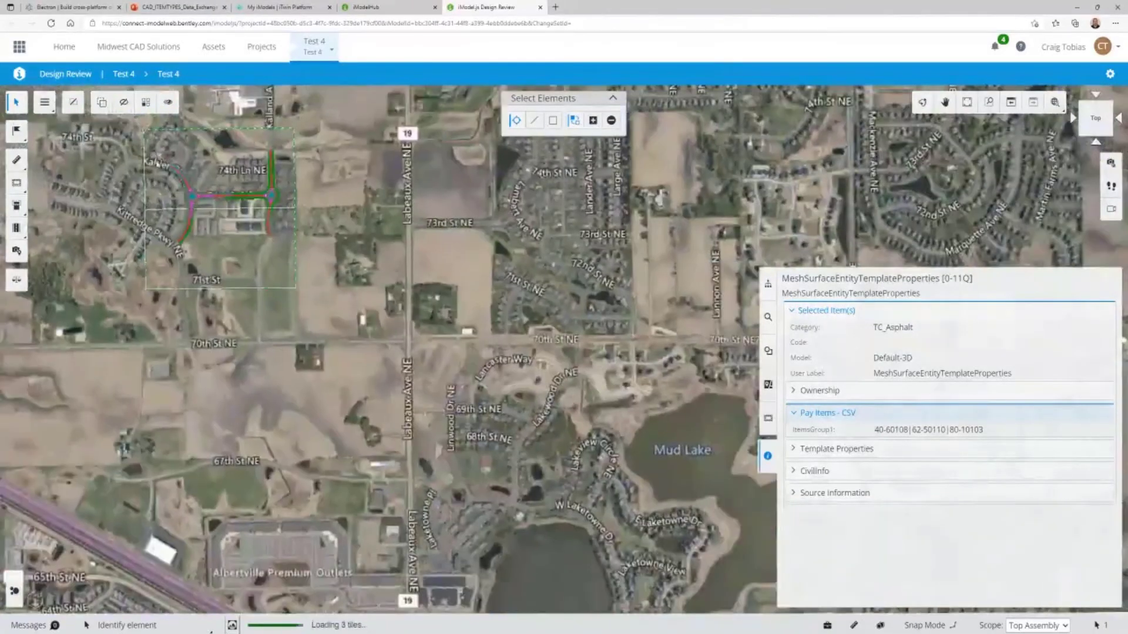
pyautogui.scroll(7, 189, 198)
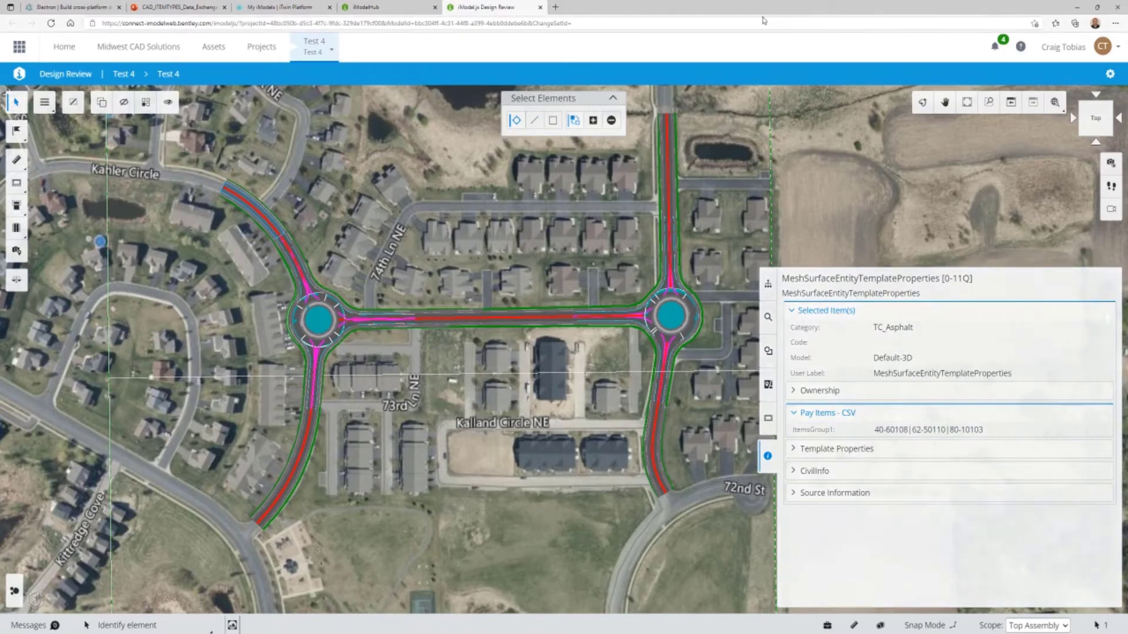
# Return to the Design Review Process slide and open its iModelConsole (bentley.com) link.
pyautogui.click(273, 8)
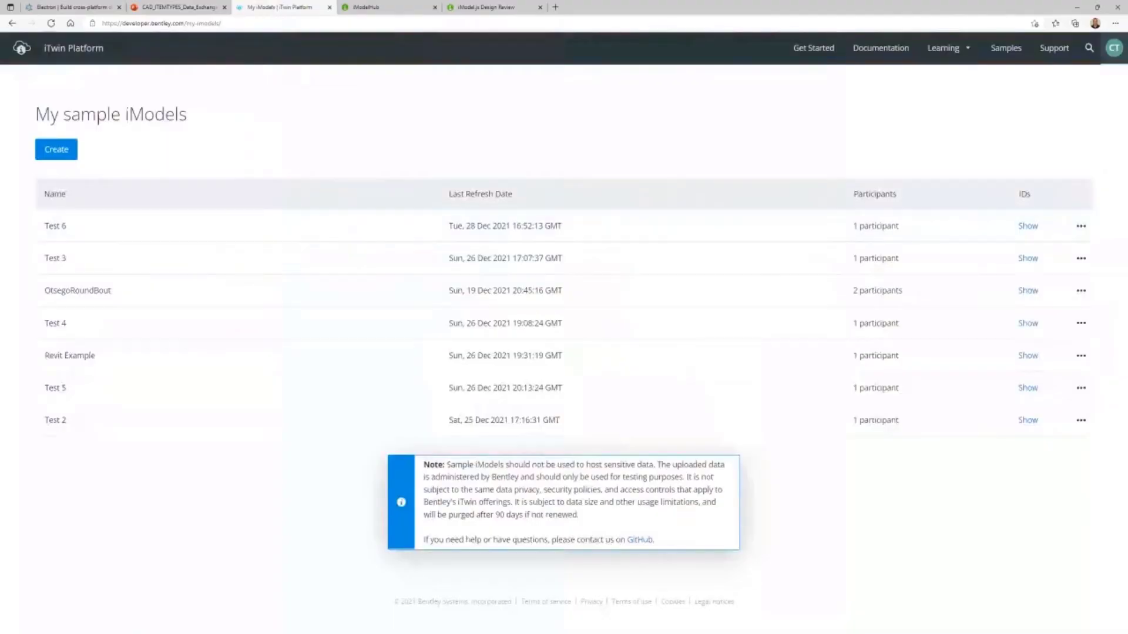
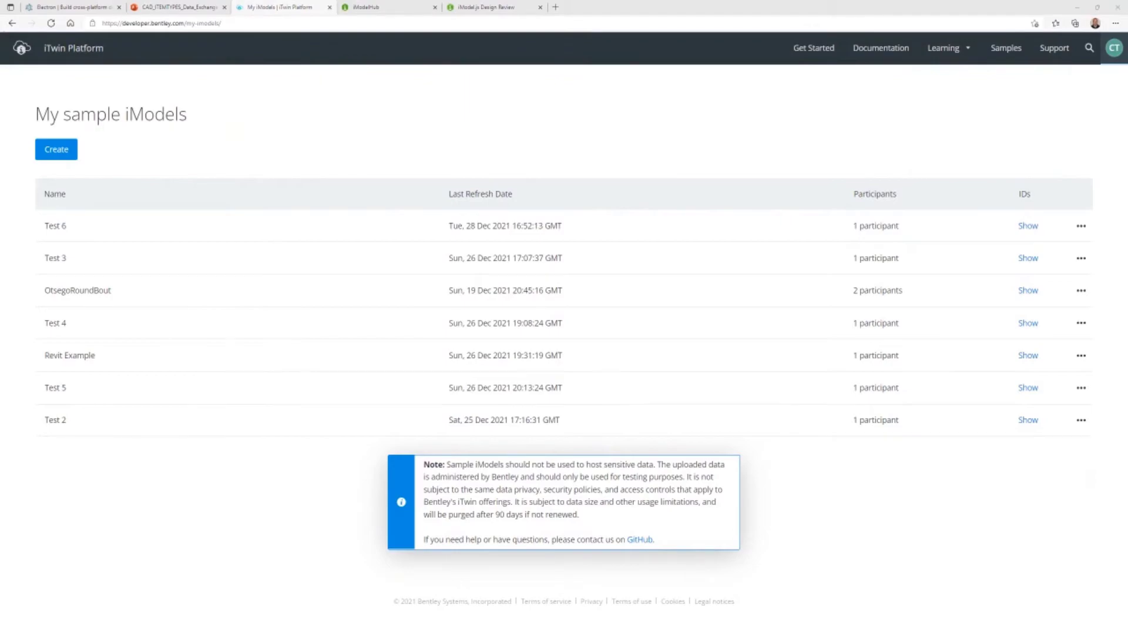
pyautogui.hotkey('alt', 'Tab')
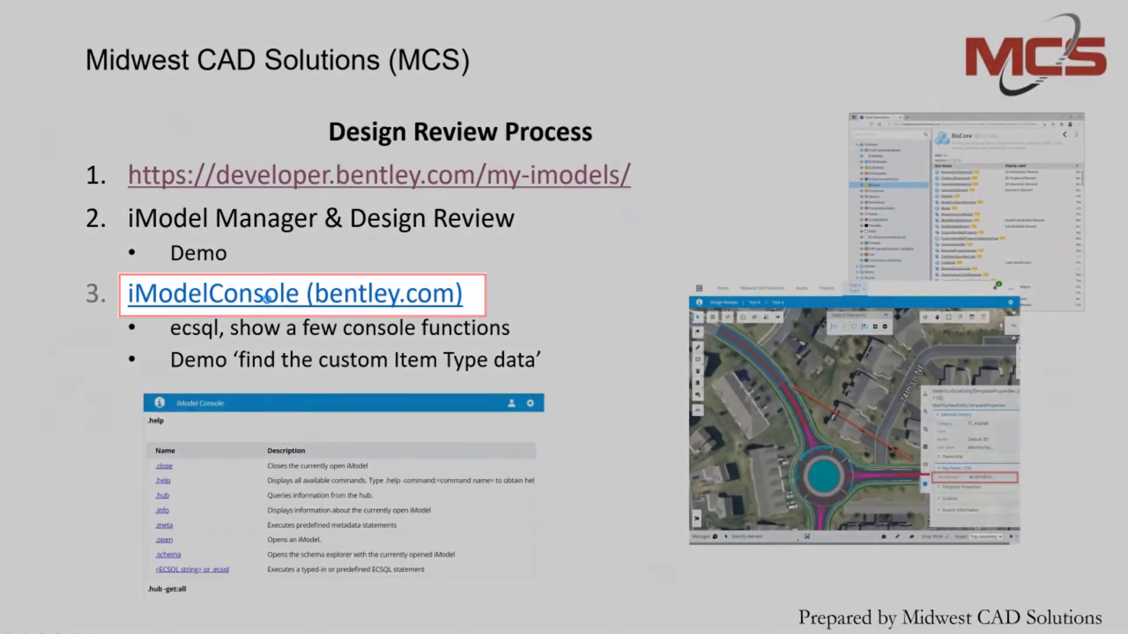
pyautogui.click(266, 299)
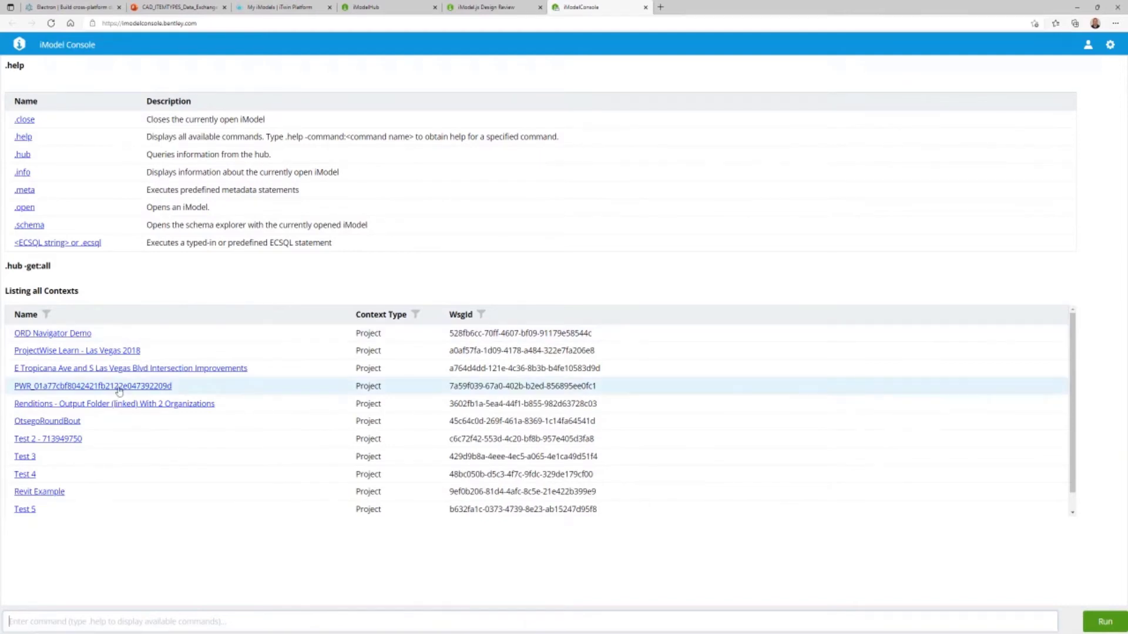
# List the iModels of the Test 4 project in iModel Console and open the Test 4 iModel directly.
pyautogui.click(25, 475)
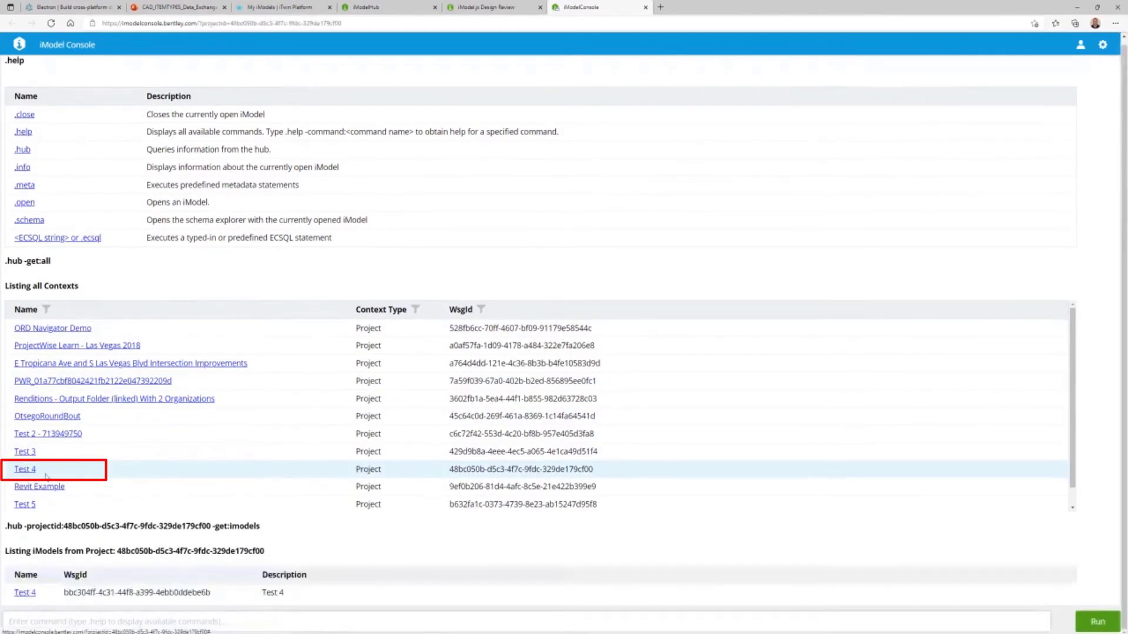
pyautogui.scroll(-1, 60, 488)
pyautogui.click(26, 593)
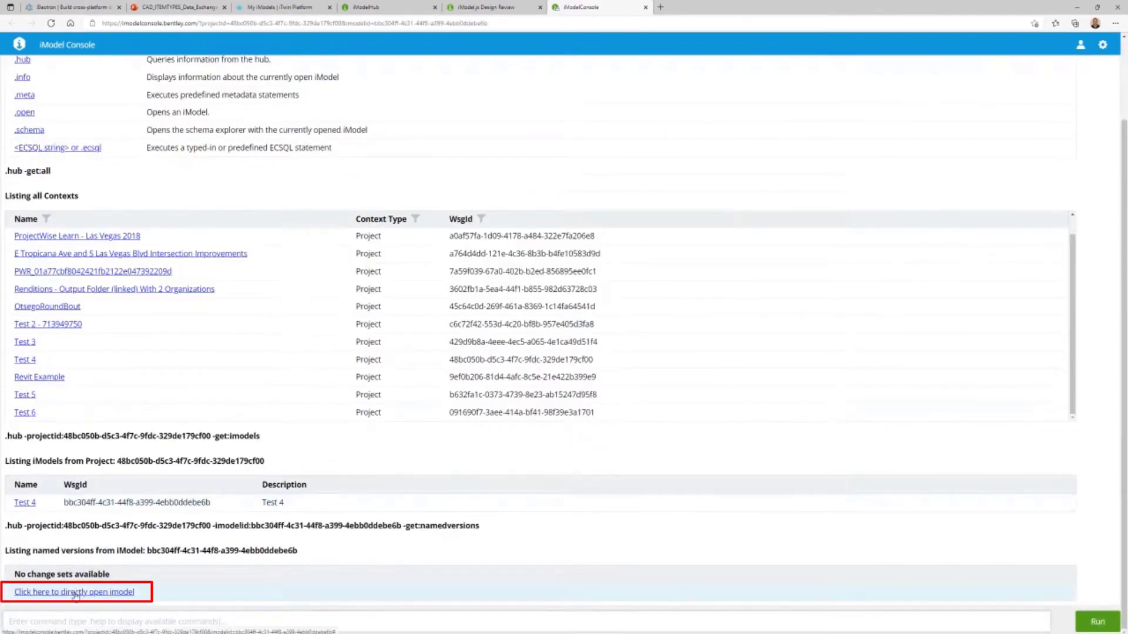
pyautogui.click(81, 592)
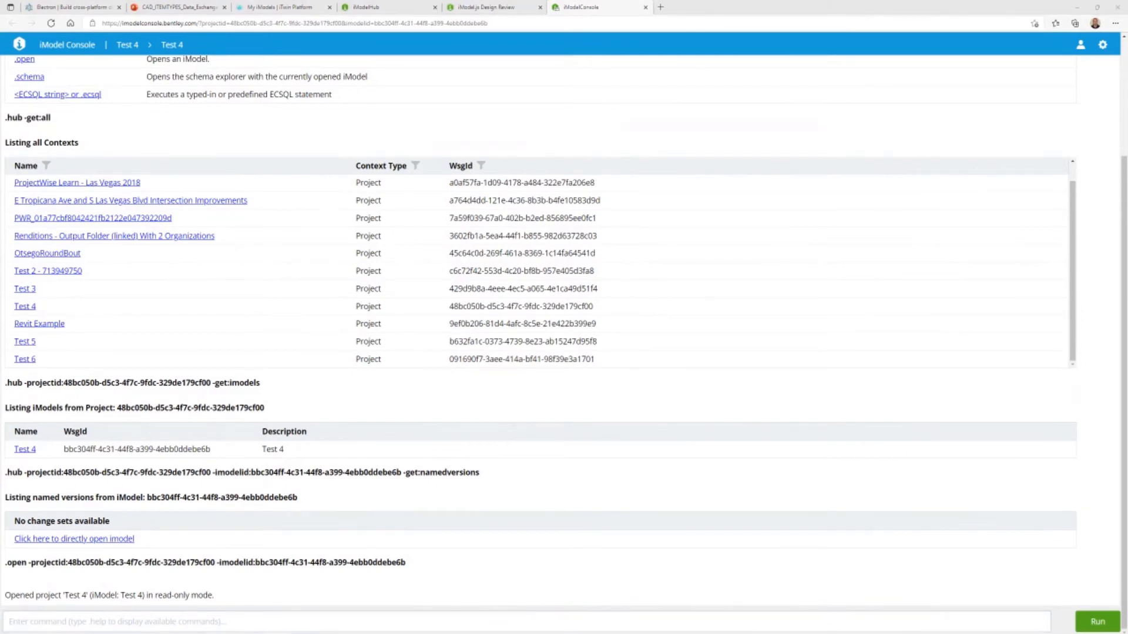
# Run SELECT * FROM DgnCustomItemTypes_Demo__x0020__Pay__x0020__Items.Pay__x0020__Items__x0020____x002D____x0020__CSVElementAspect on the iModel and highlight the executed query.
pyautogui.click(74, 618)
pyautogui.write('SELECT * FROM DgnCustomItemTypes_Demo__x0020__Pay__x0020__Items.Pay__x0020__Items__x0020____x002D____x0020__CSVElementAspect')
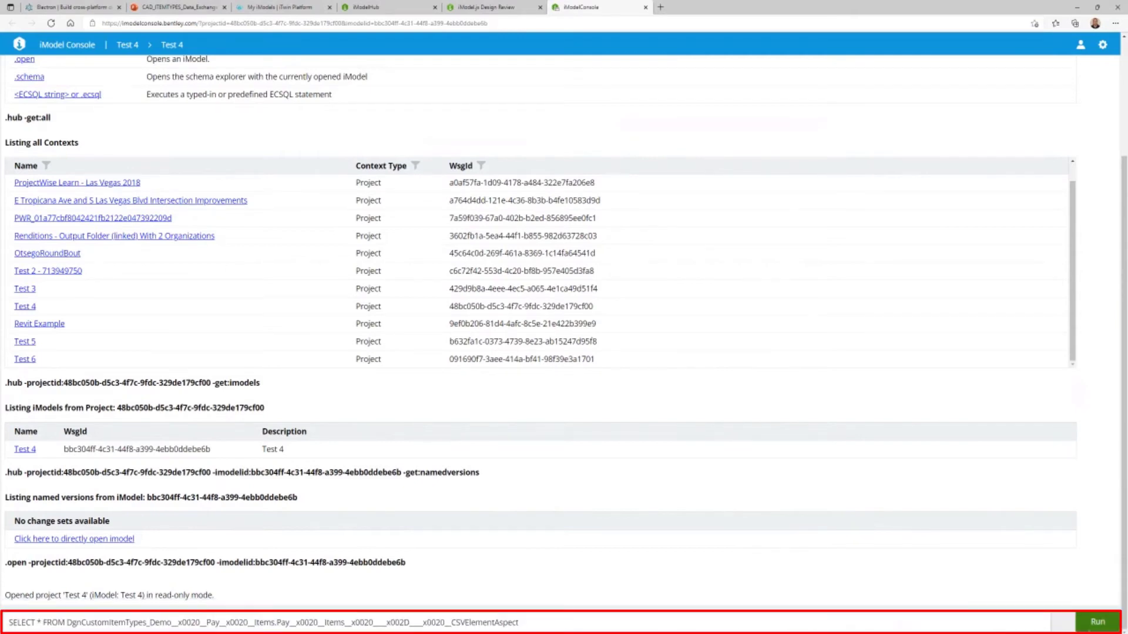
pyautogui.click(1097, 621)
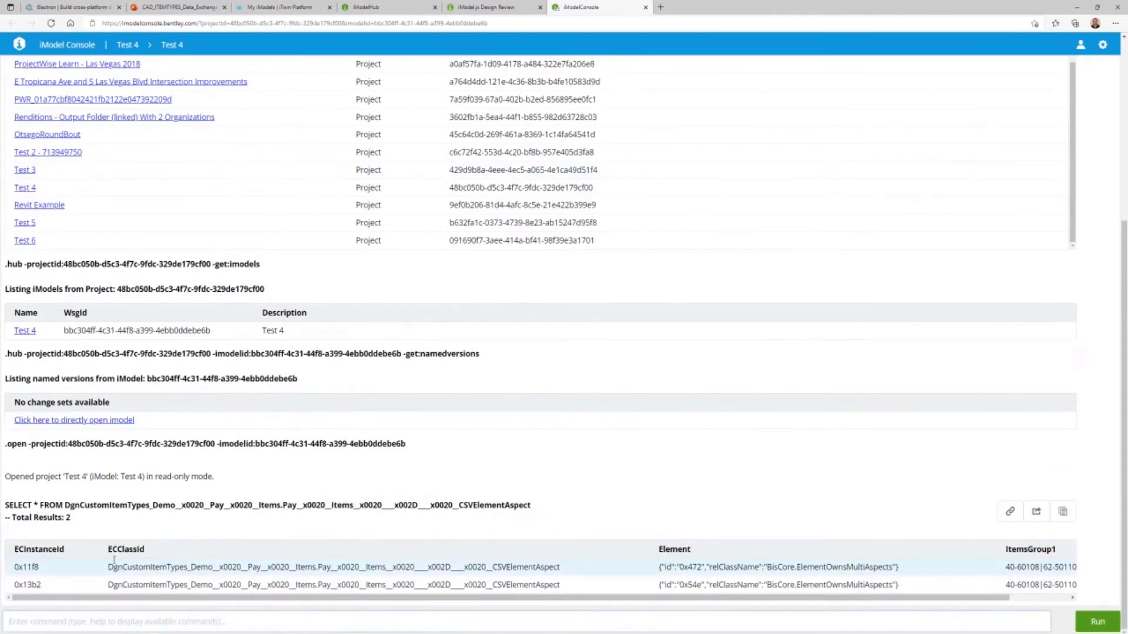
pyautogui.moveTo(7, 503)
pyautogui.mouseDown()
pyautogui.moveTo(243, 520)
pyautogui.moveTo(533, 507)
pyautogui.mouseUp()
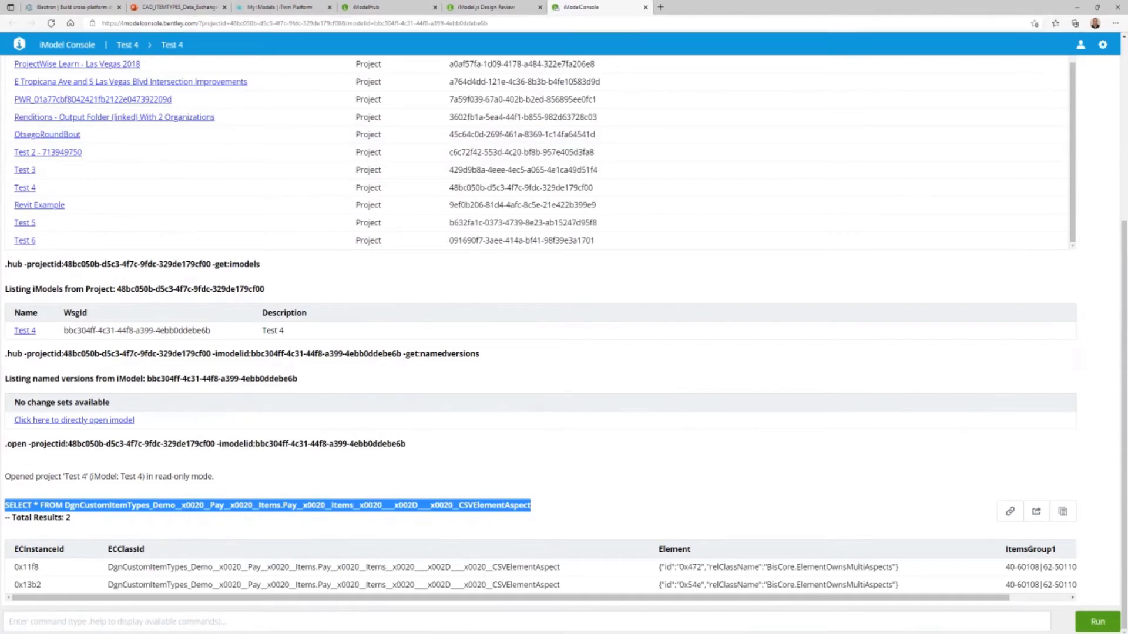
# Bring up and reposition a Command Prompt window, and switch to the CAD_ITEMTYPES_Data_Exchange presentation in PowerPoint.
pyautogui.hotkey('alt', 'Tab')
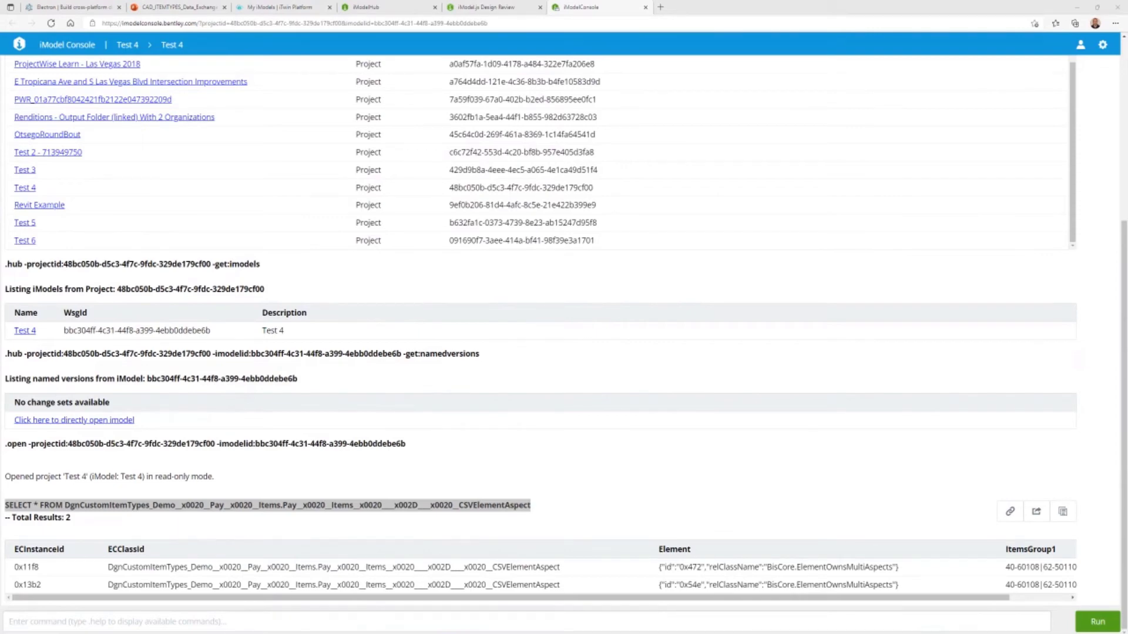
pyautogui.moveTo(236, 259); pyautogui.dragTo(732, 295)
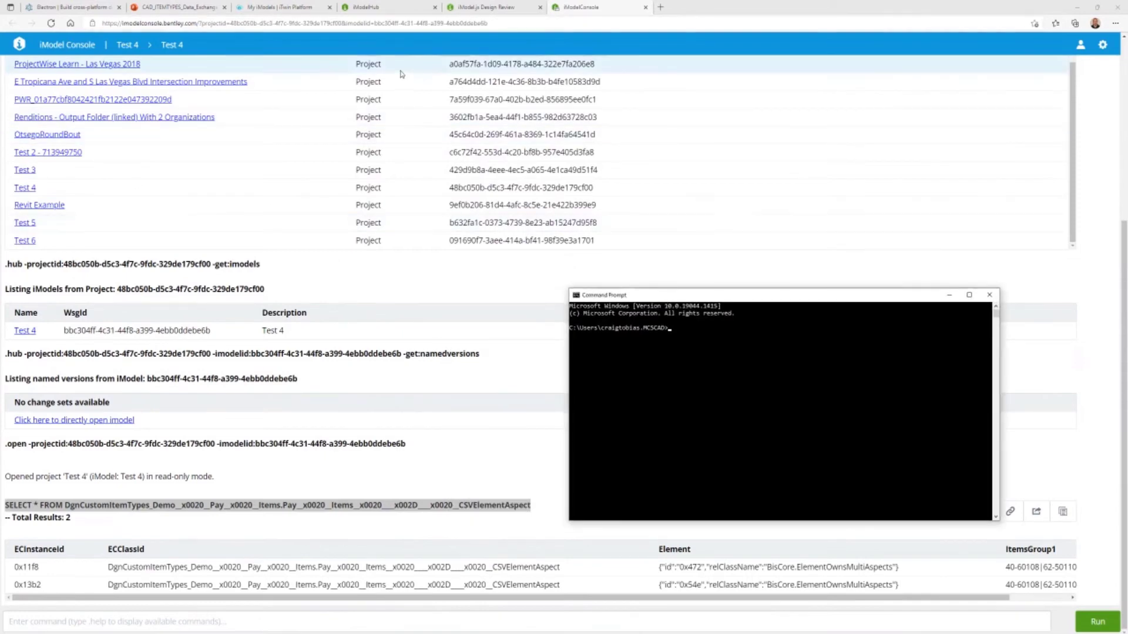
pyautogui.click(176, 8)
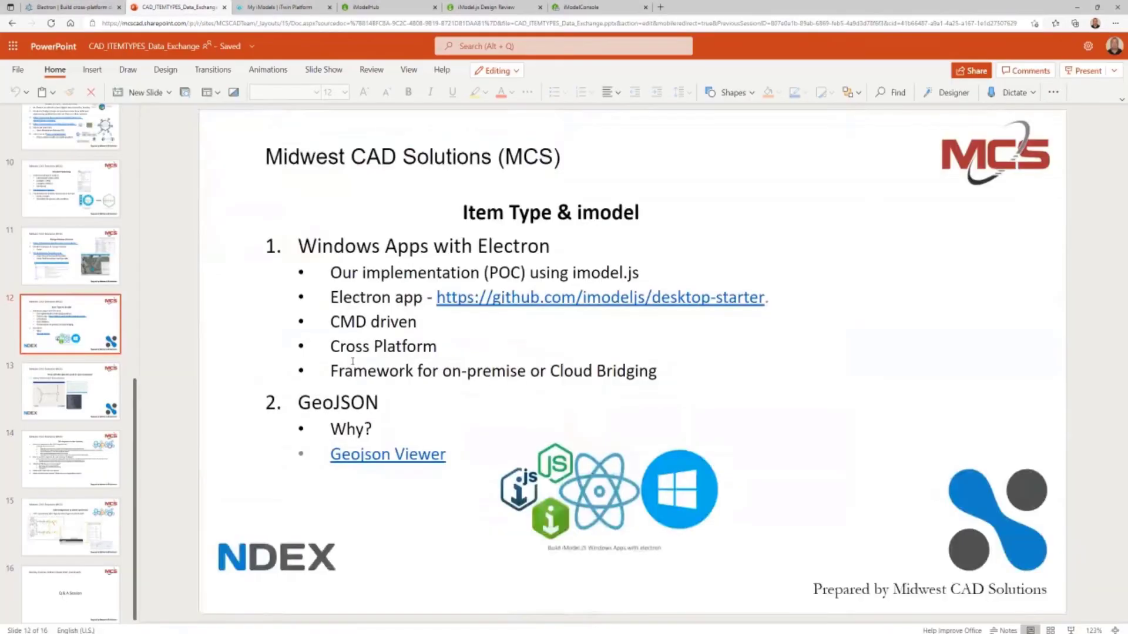